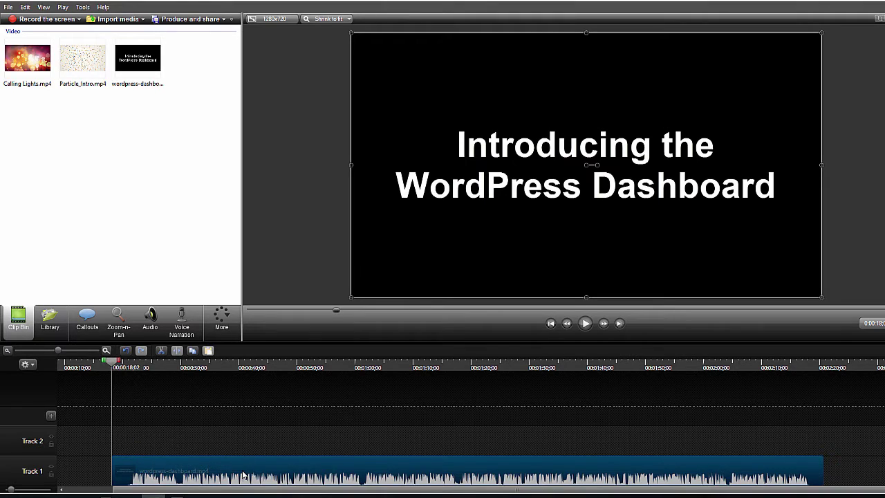
Review the recording, then cut the old intro section starting at 0:18;02 from the dashboard clip.
{"action": "left_click", "coordinate": [586, 323]}
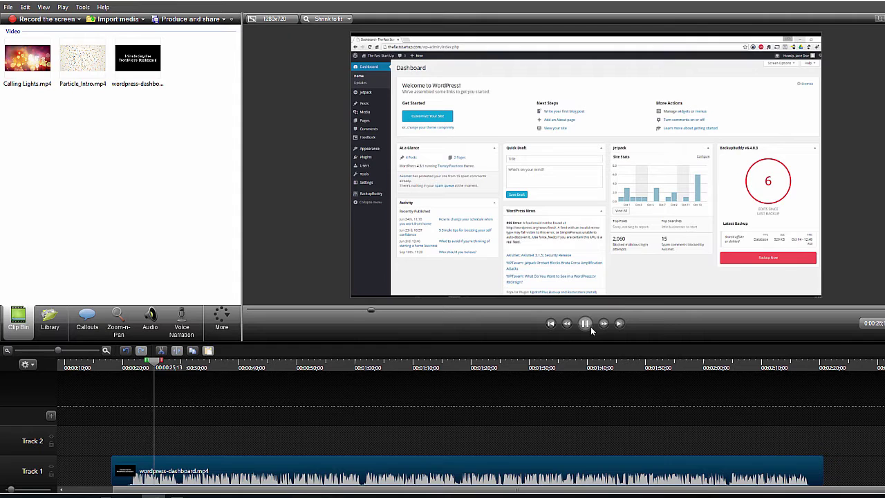
{"action": "left_click", "coordinate": [589, 327]}
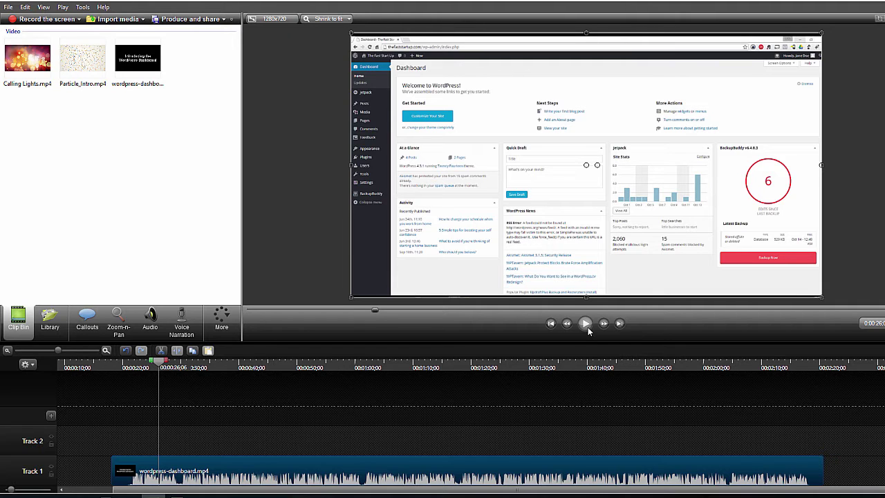
{"action": "left_click_drag", "start_coordinate": [160, 363], "coordinate": [122, 371]}
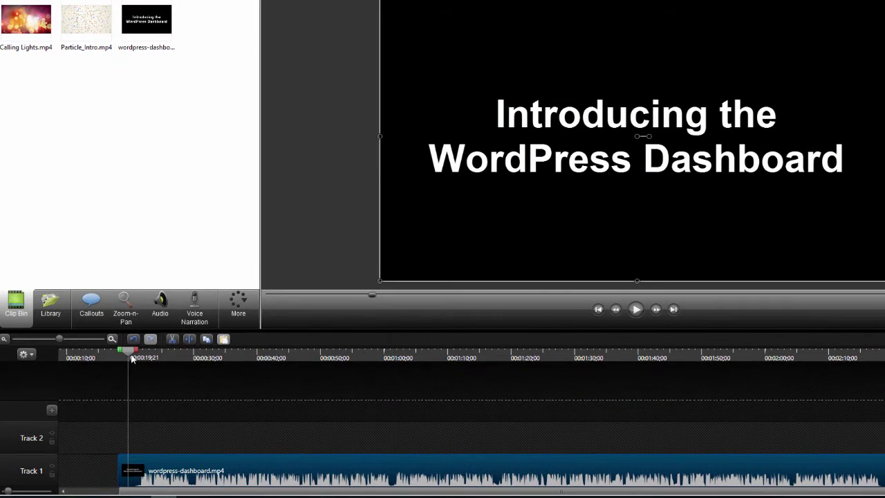
{"action": "left_click_drag", "start_coordinate": [129, 357], "coordinate": [148, 359]}
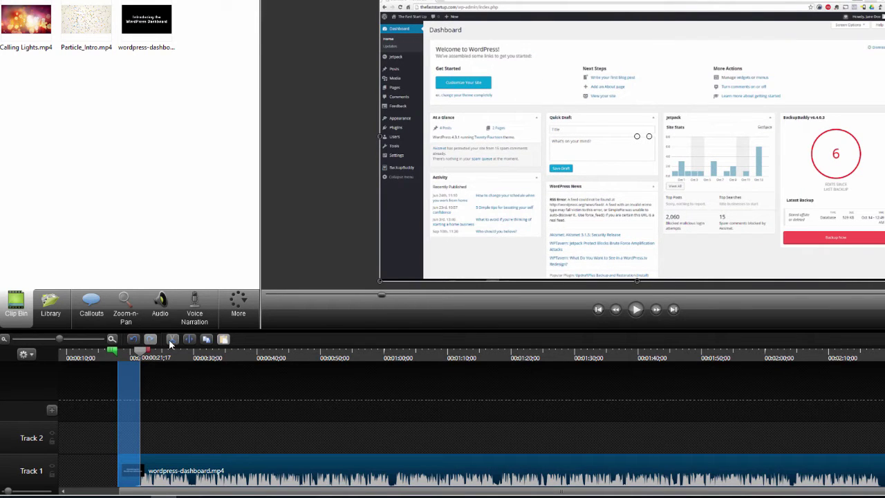
{"action": "left_click", "coordinate": [172, 340]}
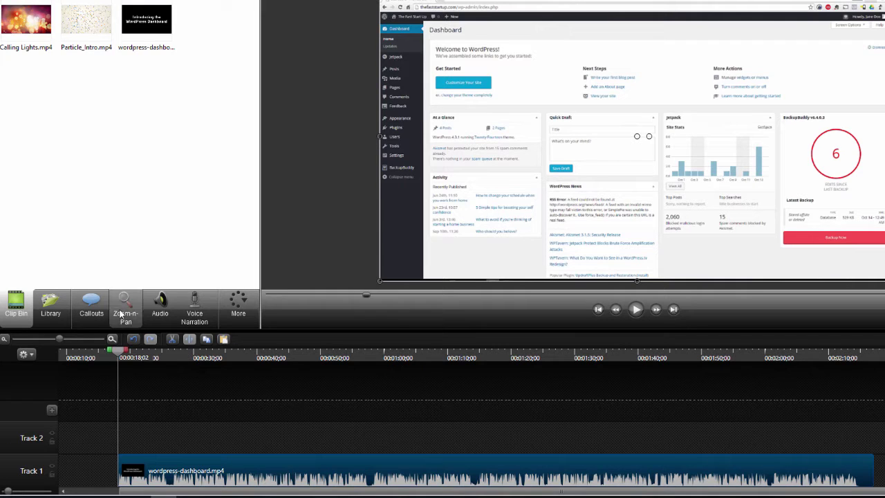
Place the Calling Lights Animated Title from the Library at the start of Track 2.
{"action": "left_click", "coordinate": [47, 312]}
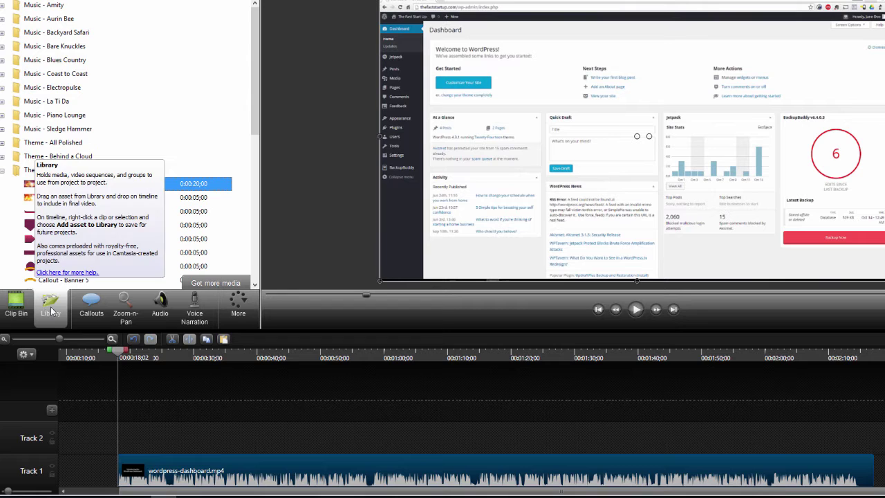
{"action": "left_click_drag", "start_coordinate": [254, 127], "coordinate": [263, 170]}
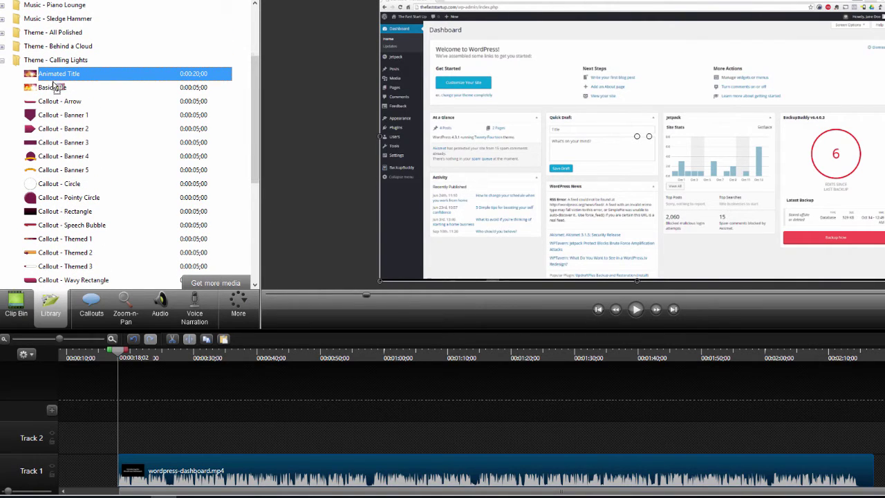
{"action": "left_click", "coordinate": [70, 471]}
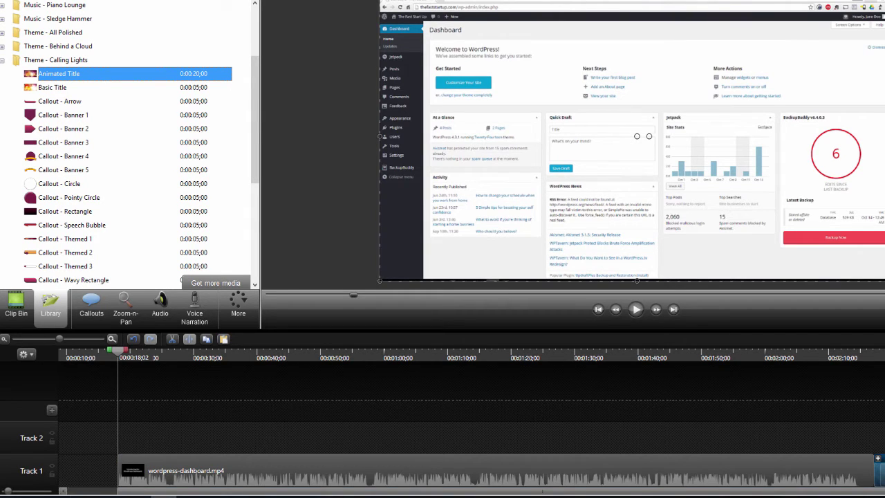
{"action": "left_click_drag", "start_coordinate": [542, 453], "coordinate": [88, 443]}
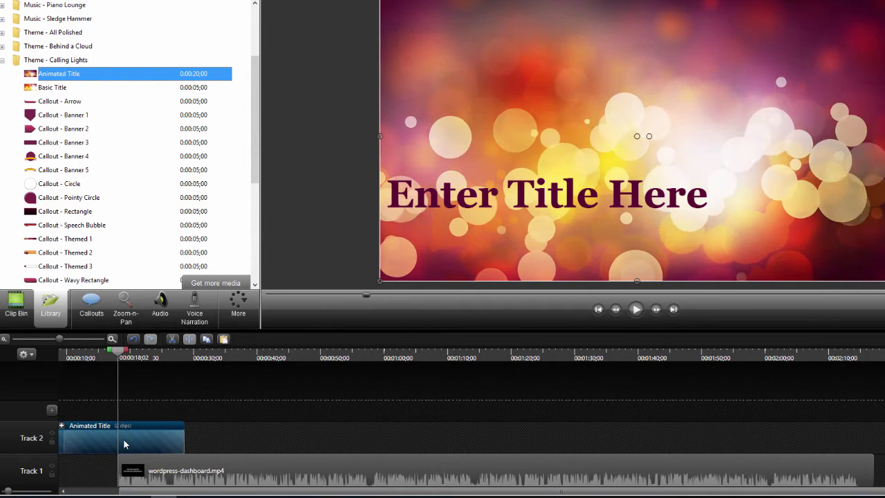
Shorten the Animated Title clip and slide the dashboard clip to follow right after it.
{"action": "left_click_drag", "start_coordinate": [197, 470], "coordinate": [279, 472]}
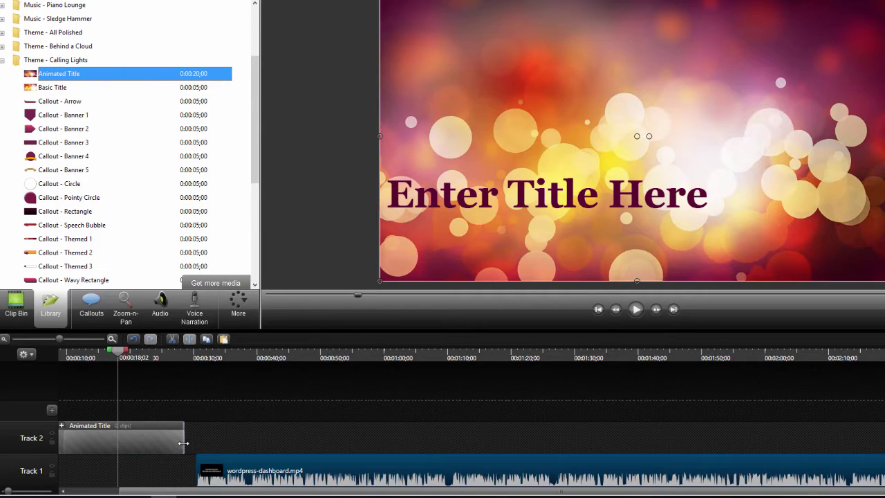
{"action": "left_click_drag", "start_coordinate": [184, 442], "coordinate": [90, 439]}
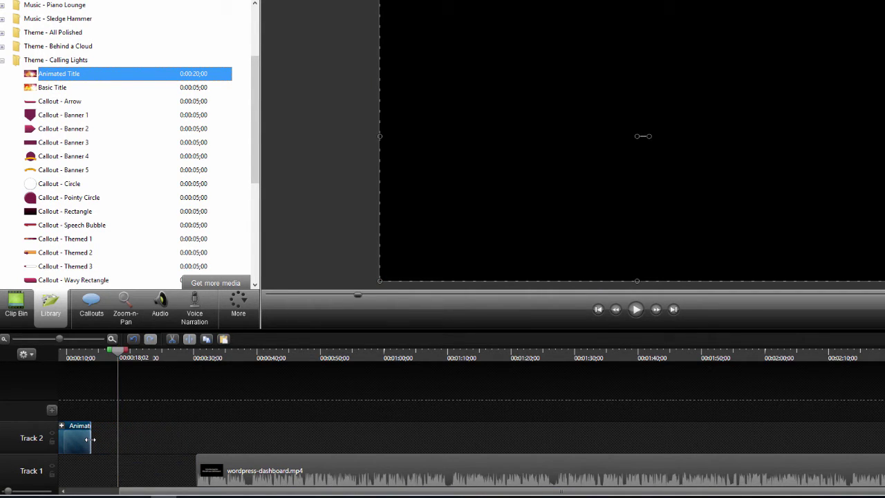
{"action": "left_click_drag", "start_coordinate": [270, 462], "coordinate": [142, 465]}
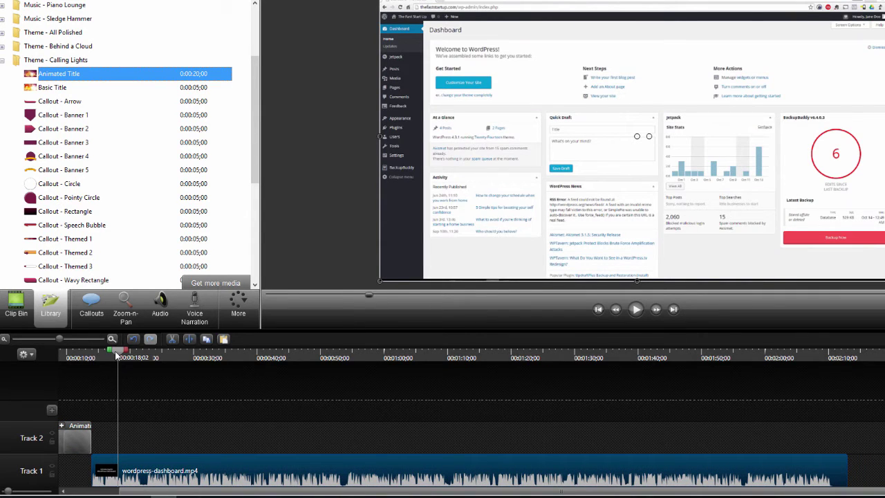
{"action": "left_click_drag", "start_coordinate": [117, 354], "coordinate": [54, 352]}
{"action": "left_click", "coordinate": [94, 440]}
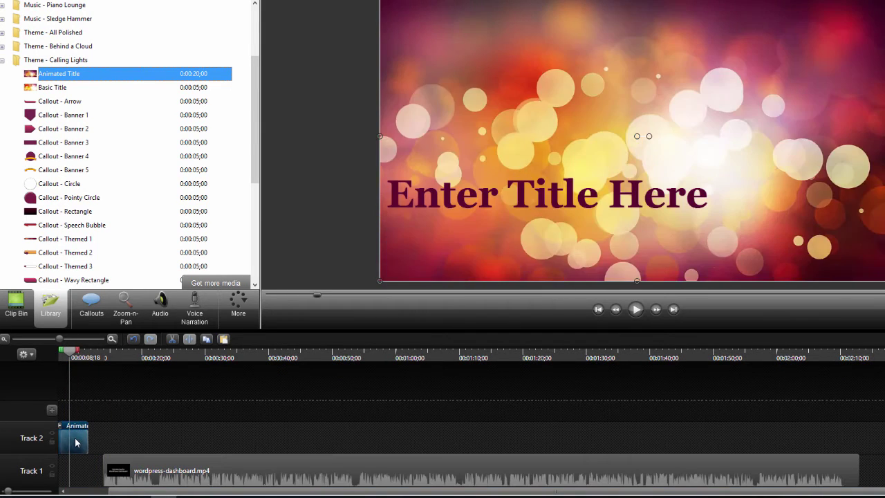
{"action": "left_click", "coordinate": [126, 466]}
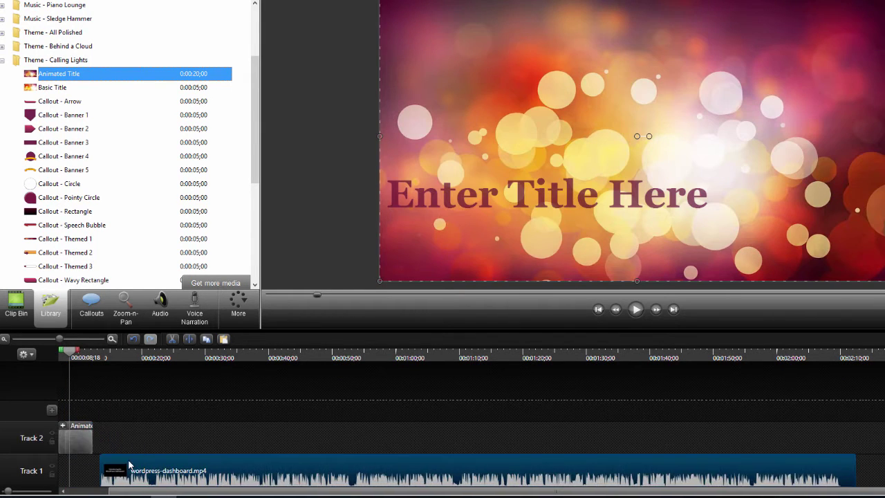
{"action": "left_click_drag", "start_coordinate": [74, 351], "coordinate": [61, 354]}
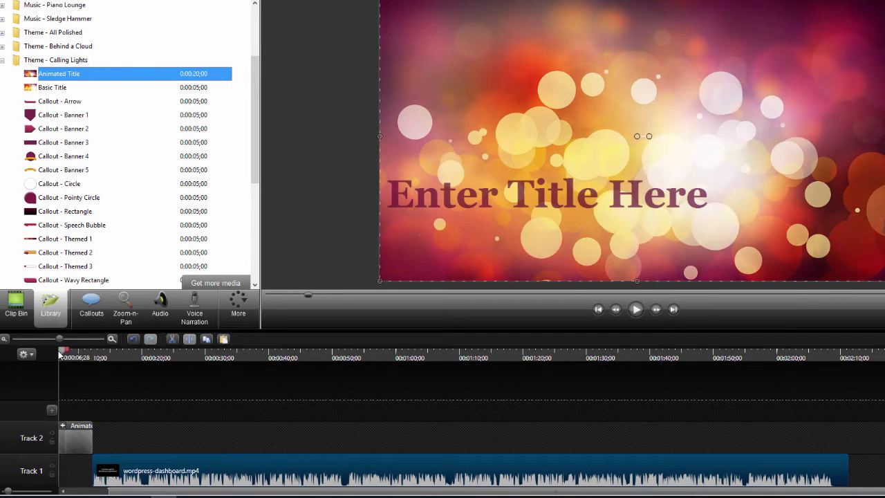
{"action": "left_click", "coordinate": [636, 309]}
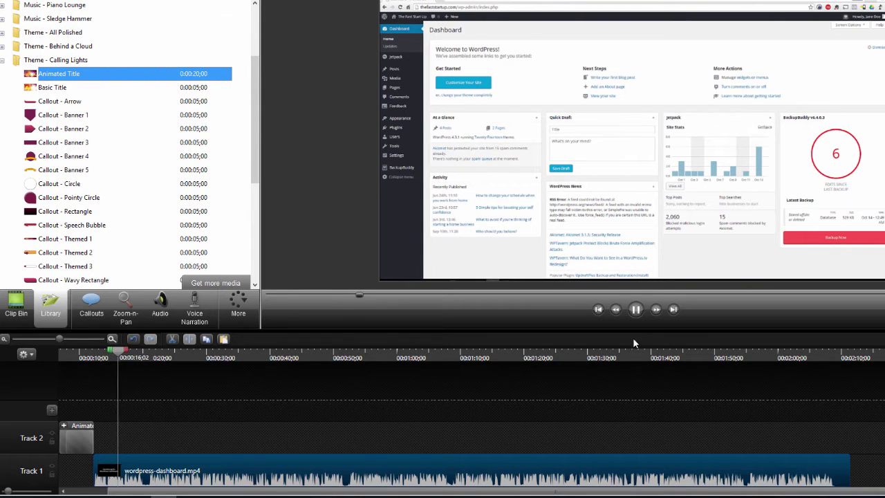
{"action": "left_click", "coordinate": [636, 309]}
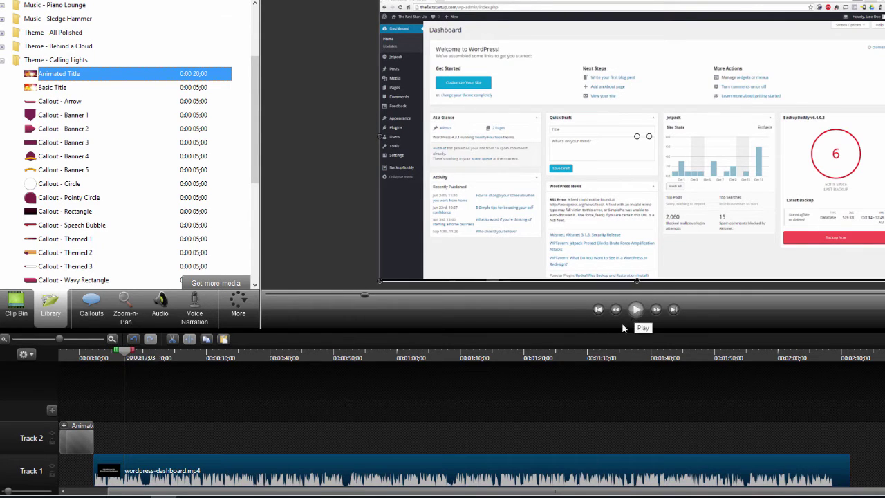
{"action": "left_click", "coordinate": [76, 443]}
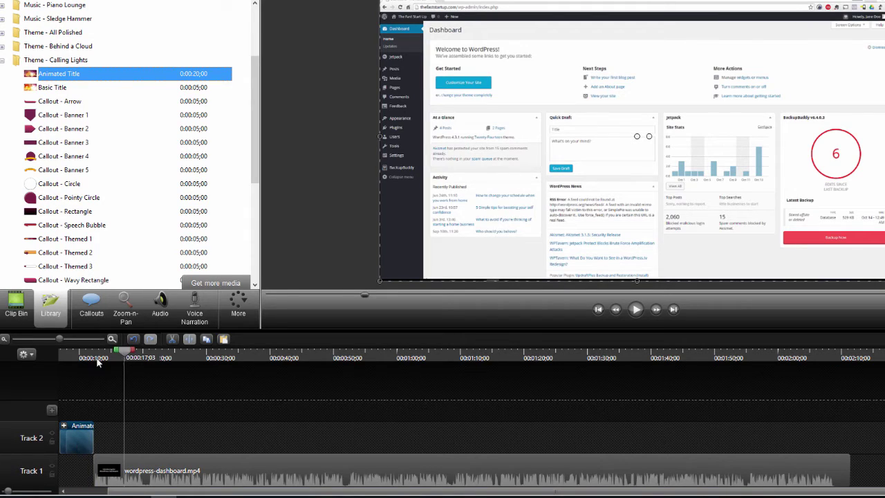
{"action": "left_click_drag", "start_coordinate": [125, 354], "coordinate": [71, 363]}
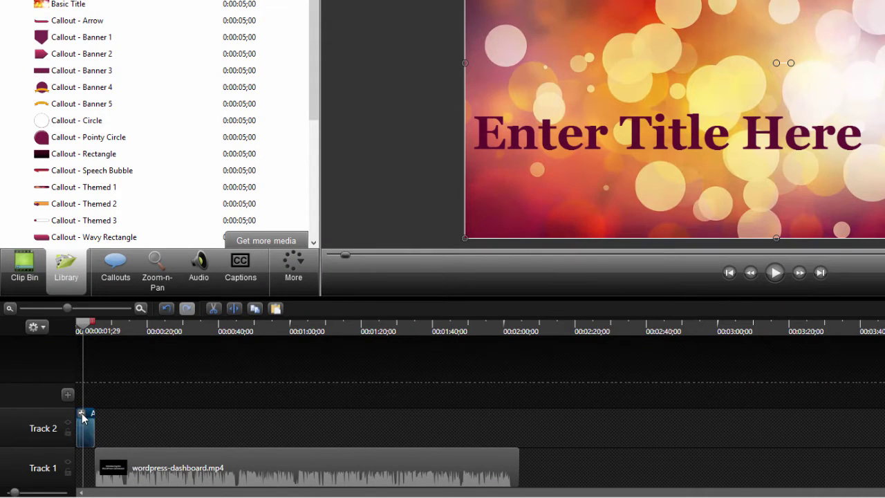
Select the 'Enter Title Here' placeholder text in the intro's title callout.
{"action": "left_click", "coordinate": [82, 413]}
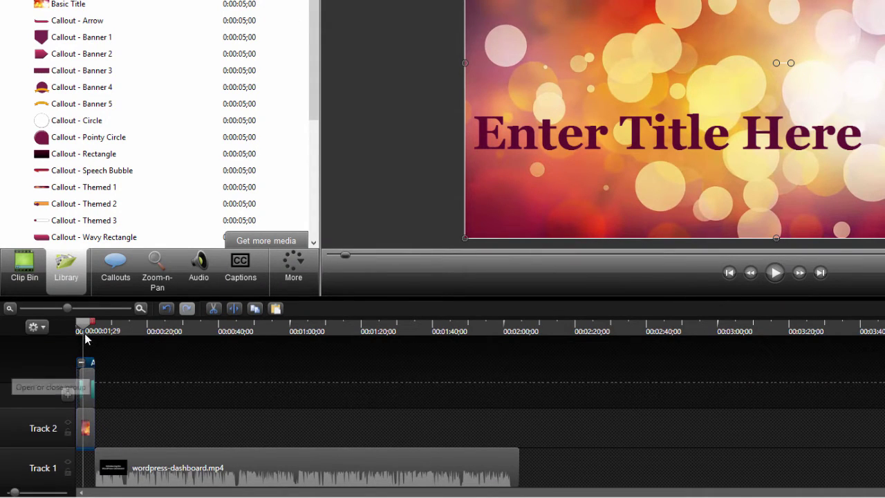
{"action": "left_click", "coordinate": [105, 284]}
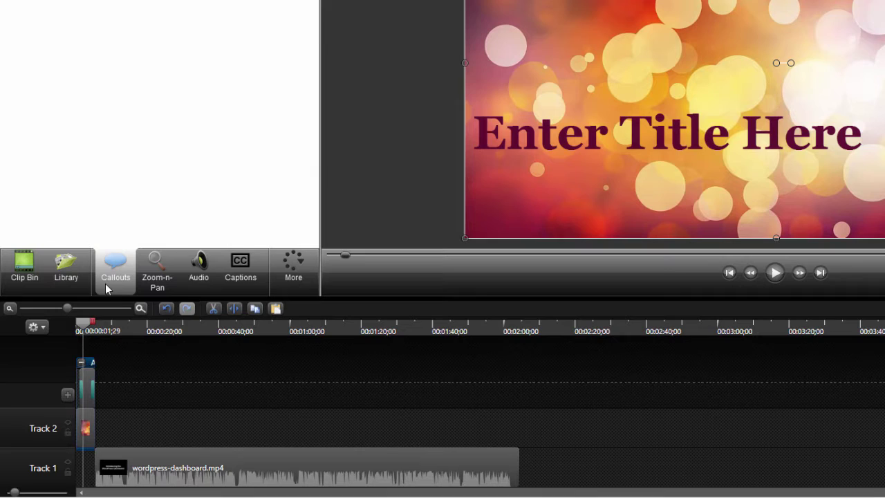
{"action": "left_click", "coordinate": [609, 133]}
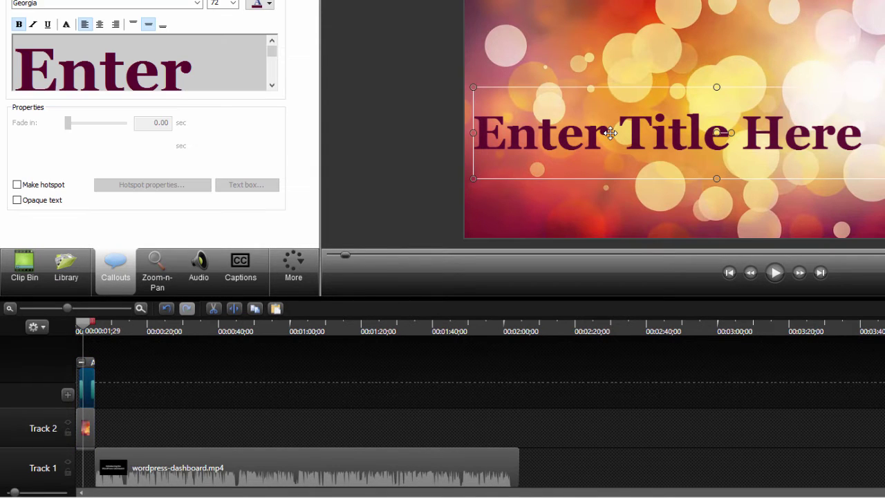
{"action": "left_click_drag", "start_coordinate": [20, 58], "coordinate": [201, 70]}
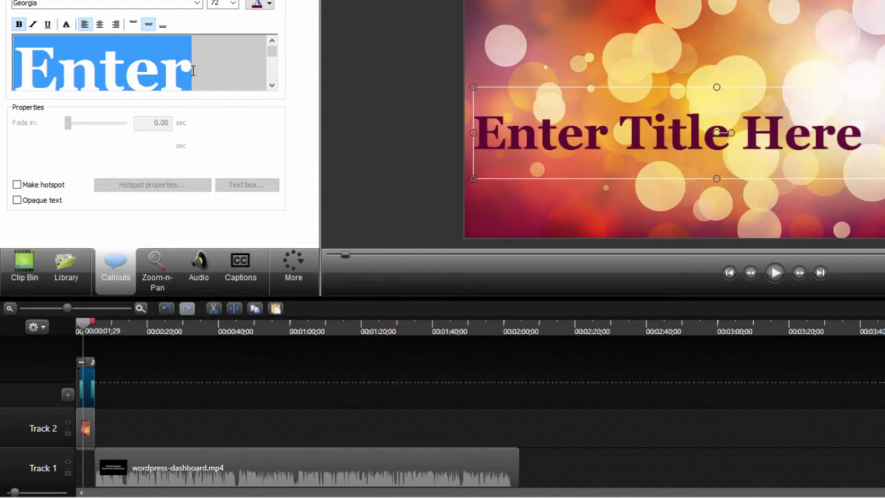
{"action": "left_click", "coordinate": [210, 97]}
{"action": "triple_click", "coordinate": [237, 72]}
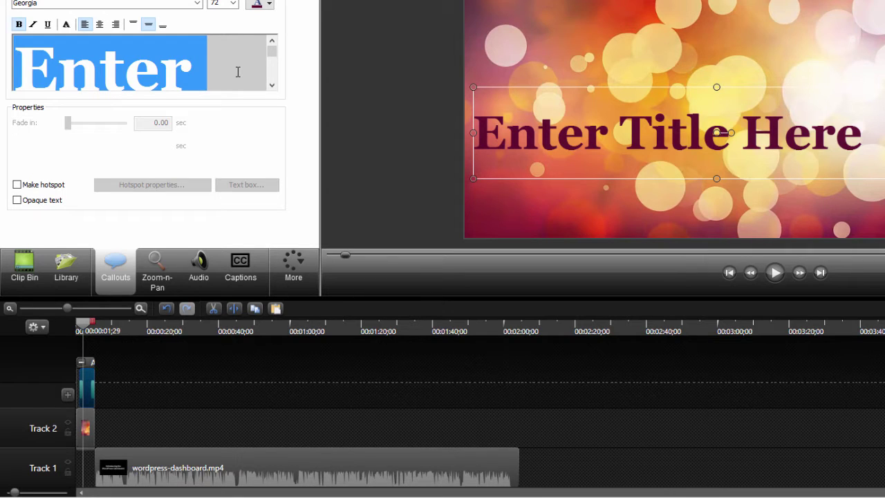
Replace it with 'Introducing the WordPress Dashboard', breaking the line before 'WordPress'.
{"action": "type", "text": "Intr"}
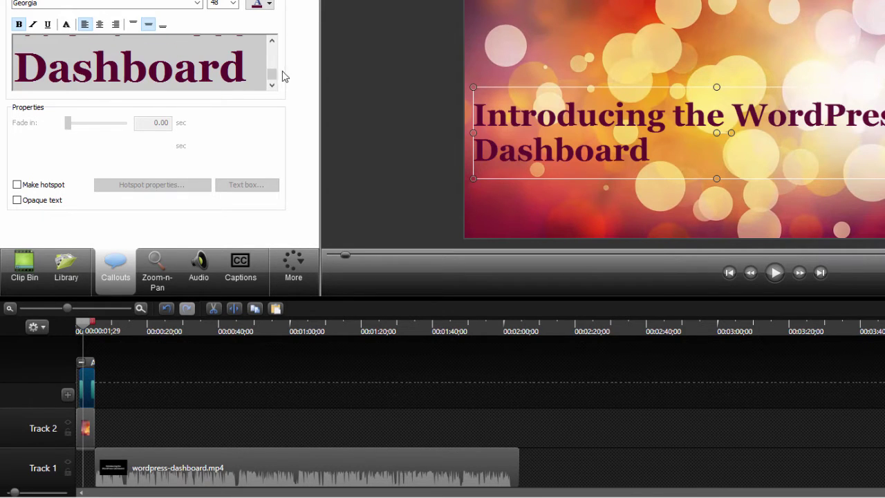
{"action": "left_click_drag", "start_coordinate": [272, 73], "coordinate": [281, 66]}
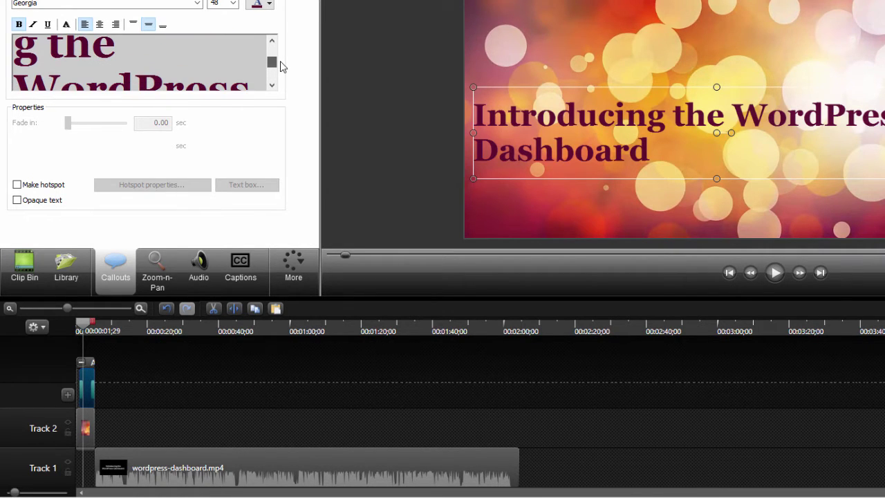
{"action": "left_click", "coordinate": [144, 47]}
{"action": "key", "text": "Return"}
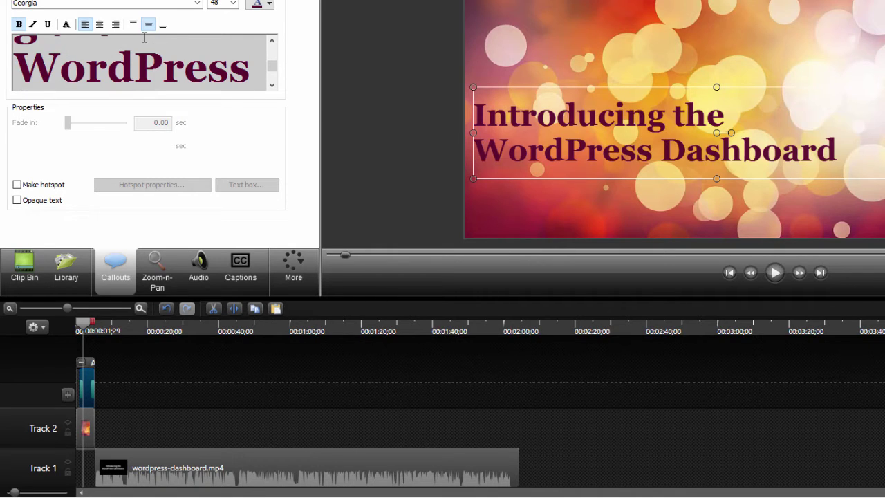
{"action": "left_click", "coordinate": [76, 329]}
{"action": "left_click", "coordinate": [70, 325]}
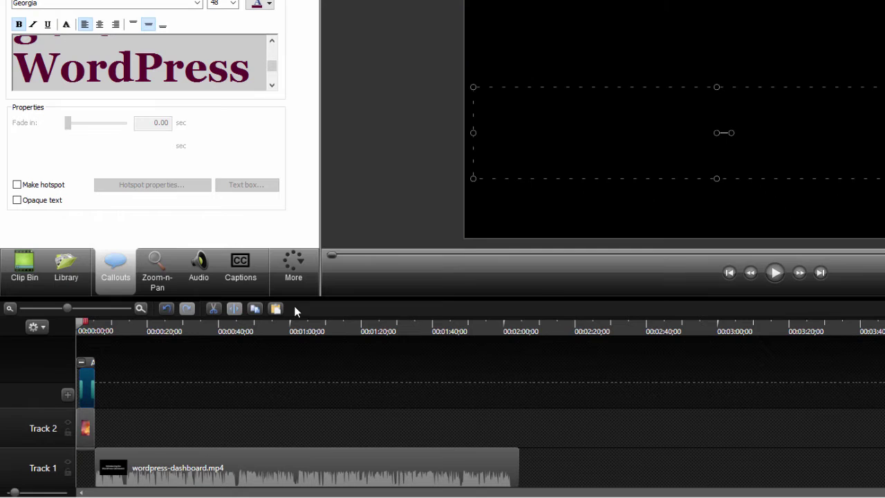
Move the dashboard recording later on Track 1 and lengthen the Track 2 title clip.
{"action": "left_click", "coordinate": [775, 274]}
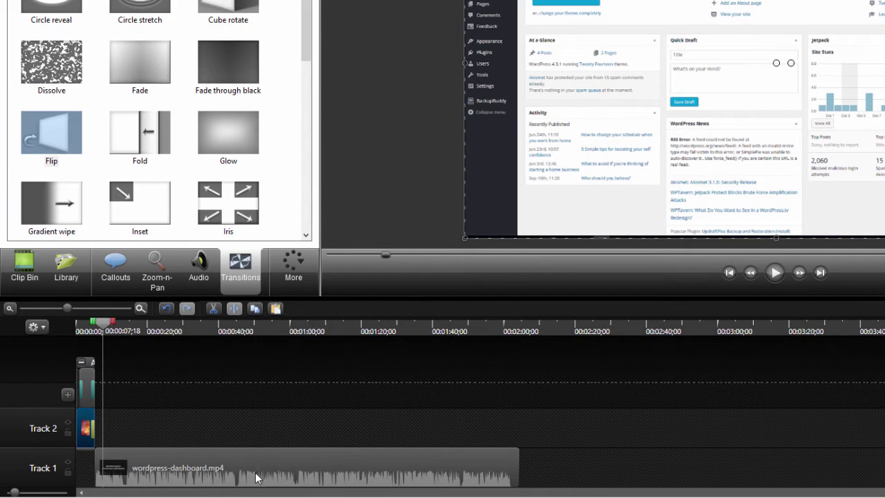
{"action": "mouse_move", "coordinate": [269, 470]}
{"action": "left_mouse_down"}
{"action": "mouse_move", "coordinate": [302, 468]}
{"action": "mouse_move", "coordinate": [259, 472]}
{"action": "left_mouse_up"}
{"action": "left_click_drag", "start_coordinate": [94, 439], "coordinate": [103, 433]}
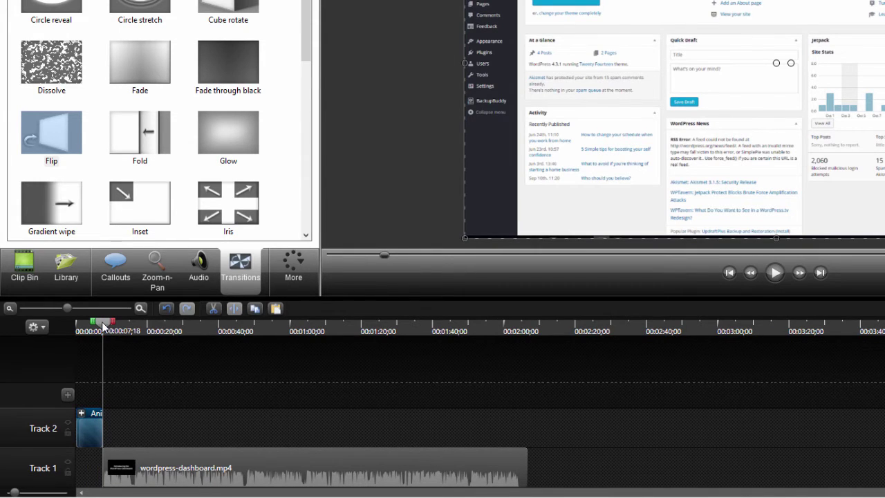
Preview the intro timing from the start, then show the Clip Bin media.
{"action": "left_click_drag", "start_coordinate": [102, 325], "coordinate": [82, 329]}
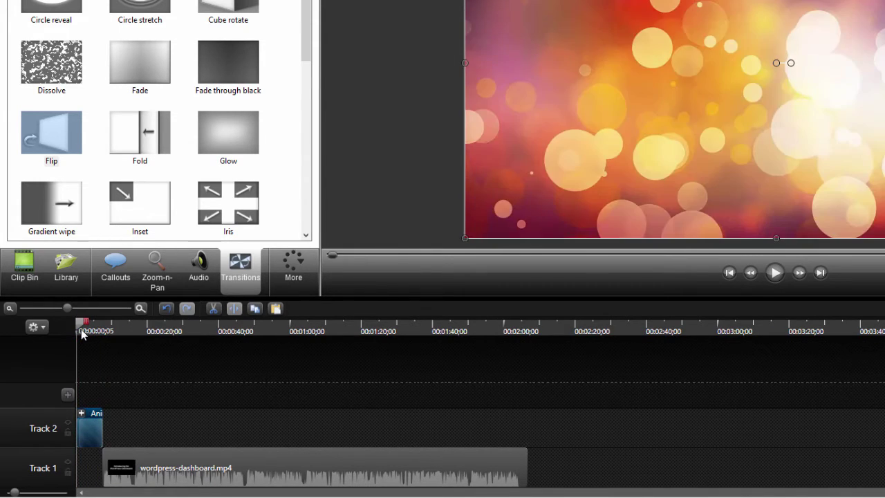
{"action": "left_click", "coordinate": [775, 273]}
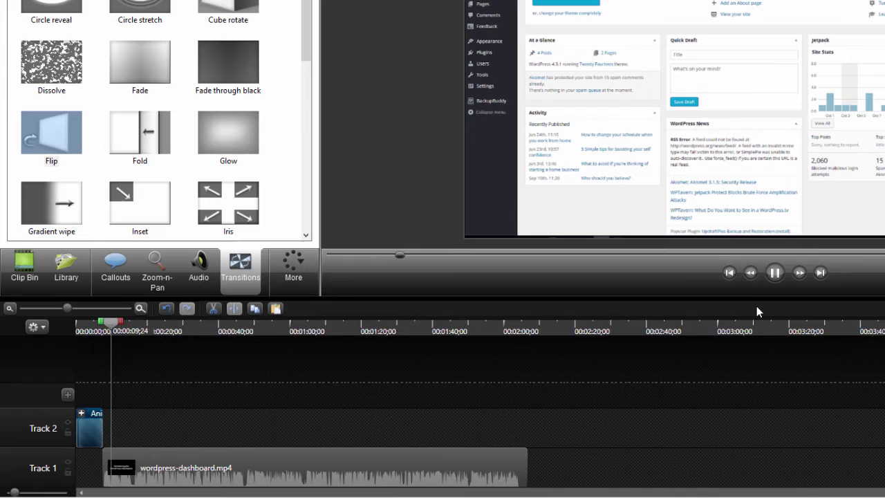
{"action": "left_click", "coordinate": [782, 277]}
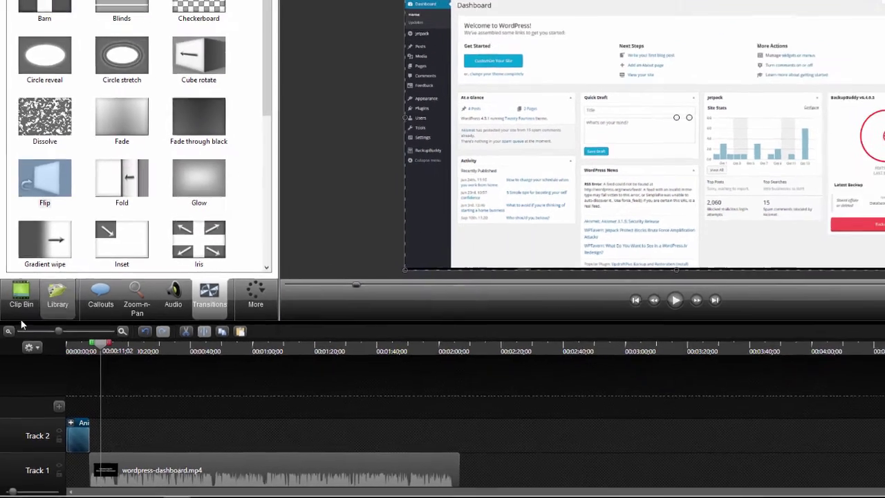
{"action": "left_click", "coordinate": [24, 267]}
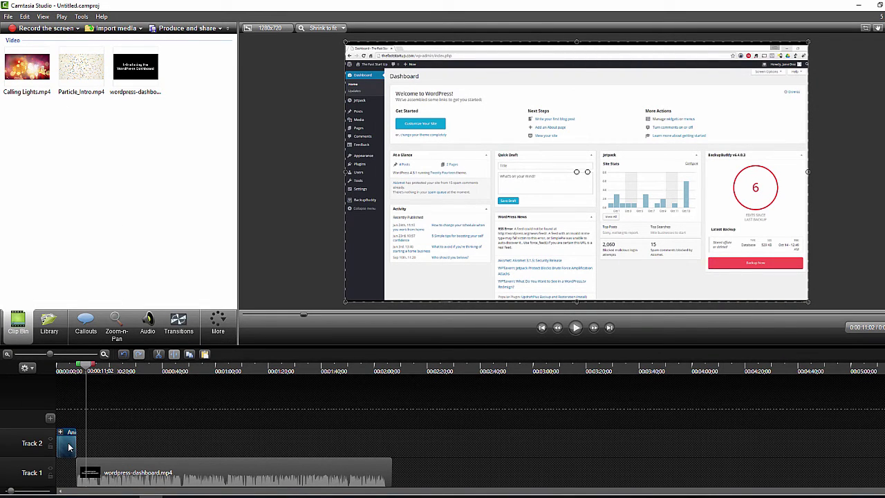
Replace the animated title with Particle_Intro.mp4 at the start of Track 2 and preview it.
{"action": "key", "text": "Delete"}
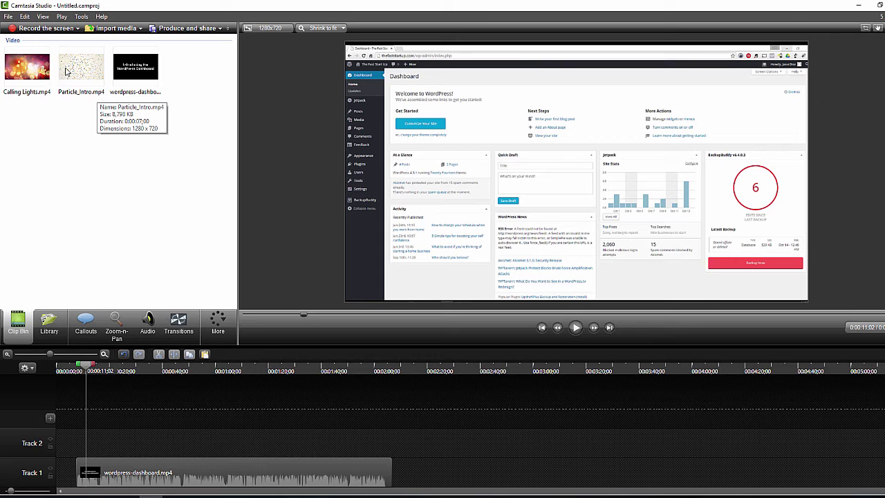
{"action": "left_click_drag", "start_coordinate": [66, 71], "coordinate": [64, 443]}
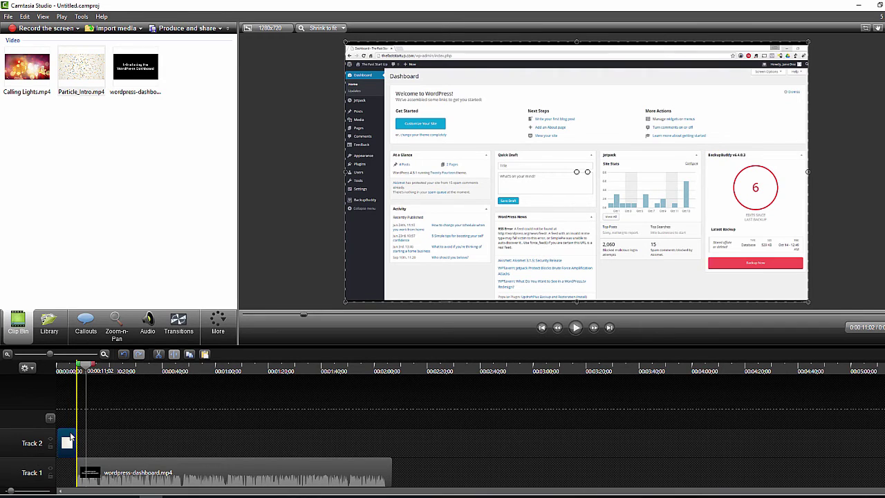
{"action": "left_click_drag", "start_coordinate": [86, 367], "coordinate": [61, 367]}
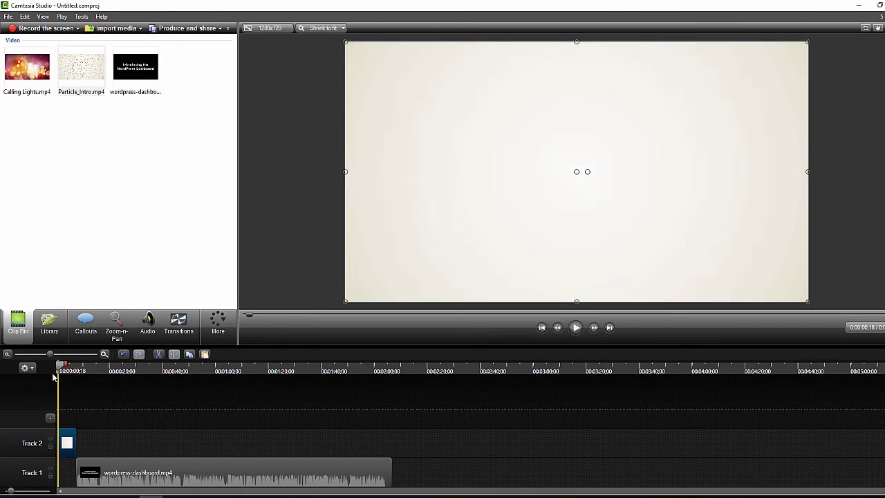
{"action": "left_click", "coordinate": [578, 332]}
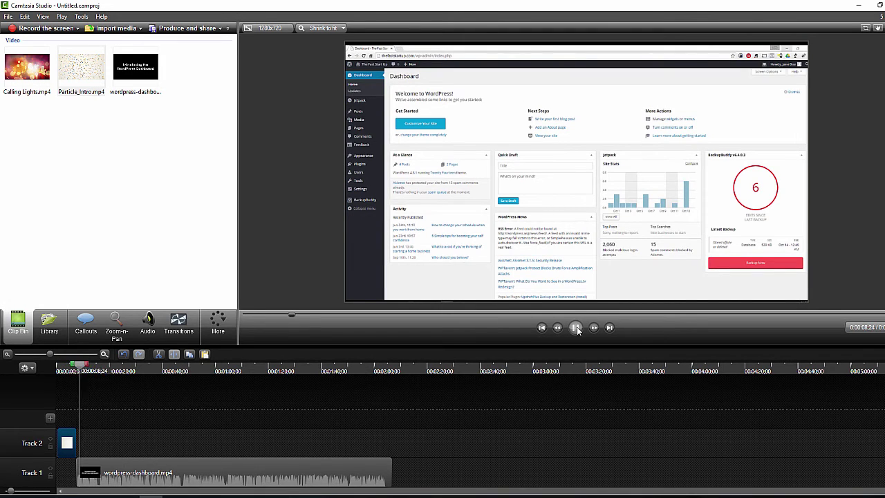
{"action": "left_click", "coordinate": [576, 328]}
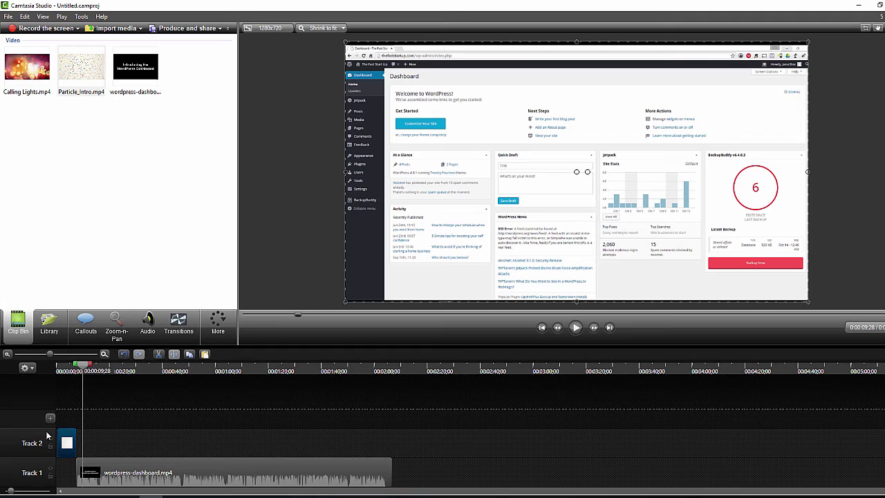
Add the Music - Amity Intro track from the Library to the timeline start on Track 3.
{"action": "left_click", "coordinate": [50, 332]}
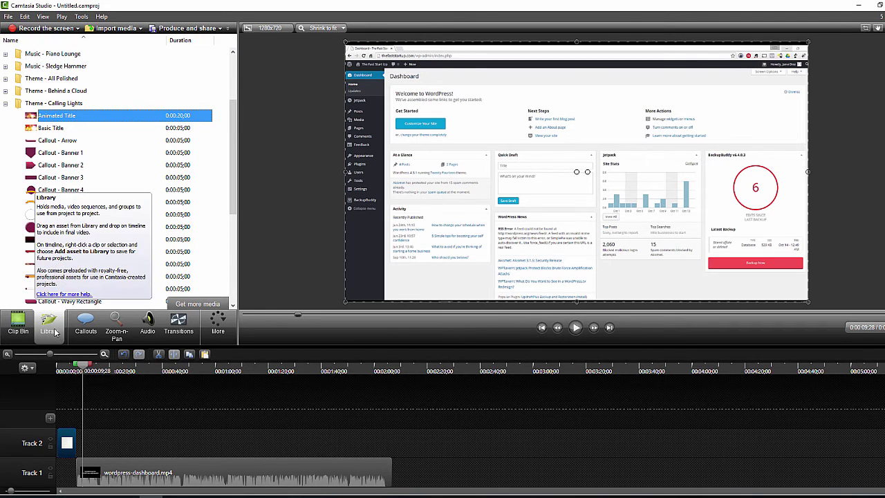
{"action": "scroll", "coordinate": [243, 185], "scroll_direction": "up", "scroll_amount": 3}
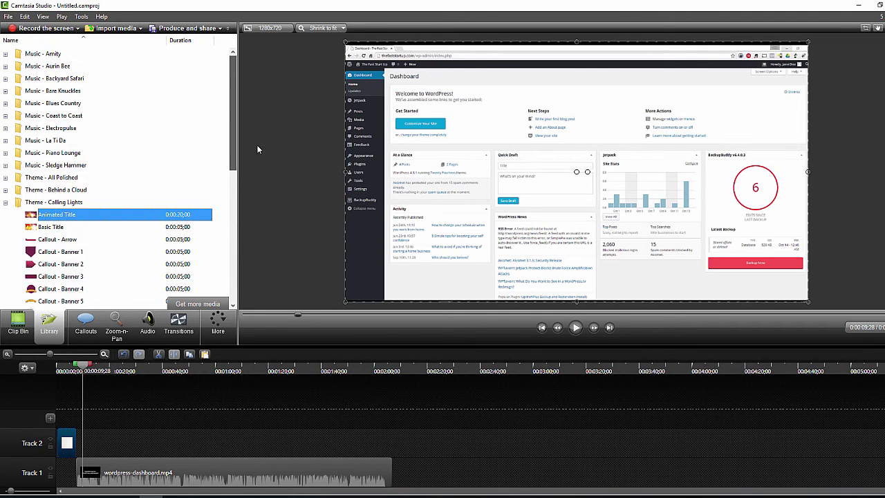
{"action": "left_click", "coordinate": [5, 54]}
{"action": "left_click", "coordinate": [46, 79]}
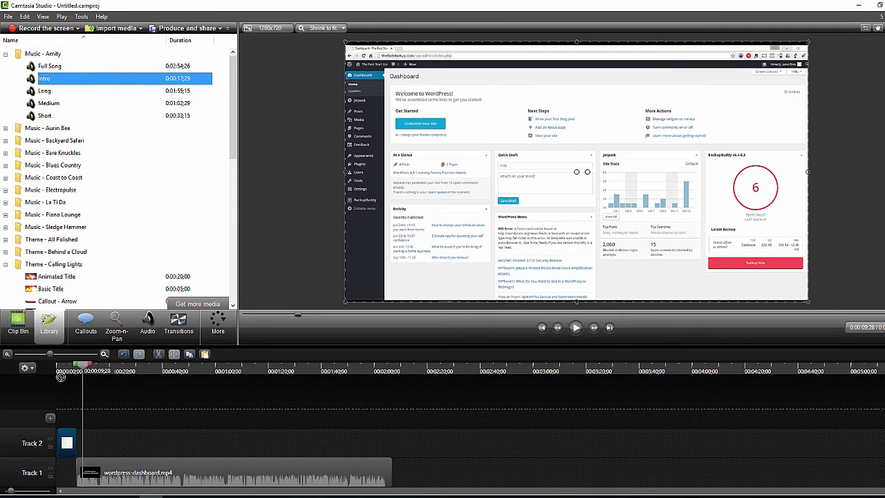
{"action": "mouse_move", "coordinate": [71, 418]}
{"action": "left_mouse_down"}
{"action": "mouse_move", "coordinate": [105, 411]}
{"action": "mouse_move", "coordinate": [72, 413]}
{"action": "left_mouse_up"}
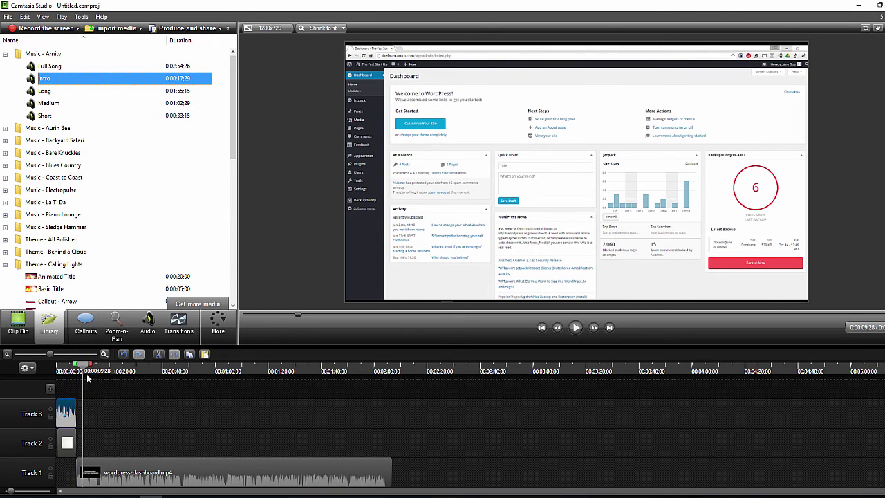
{"action": "left_click_drag", "start_coordinate": [81, 367], "coordinate": [56, 370]}
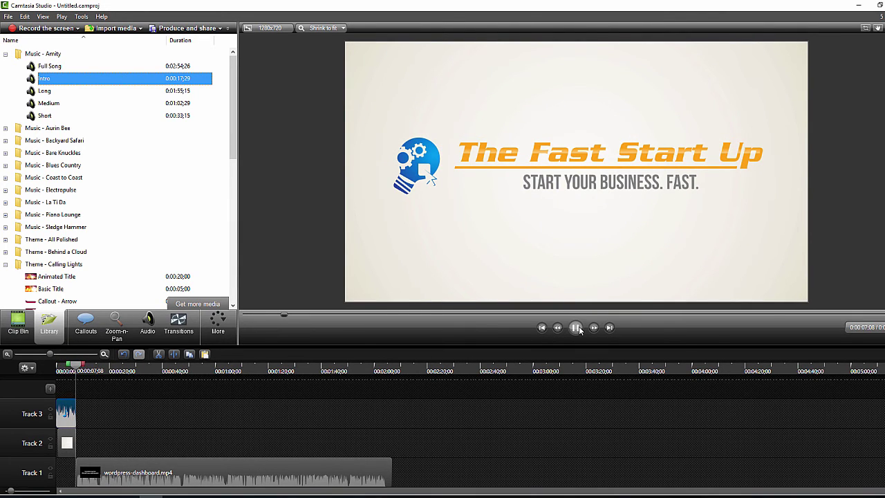
{"action": "left_click", "coordinate": [577, 328]}
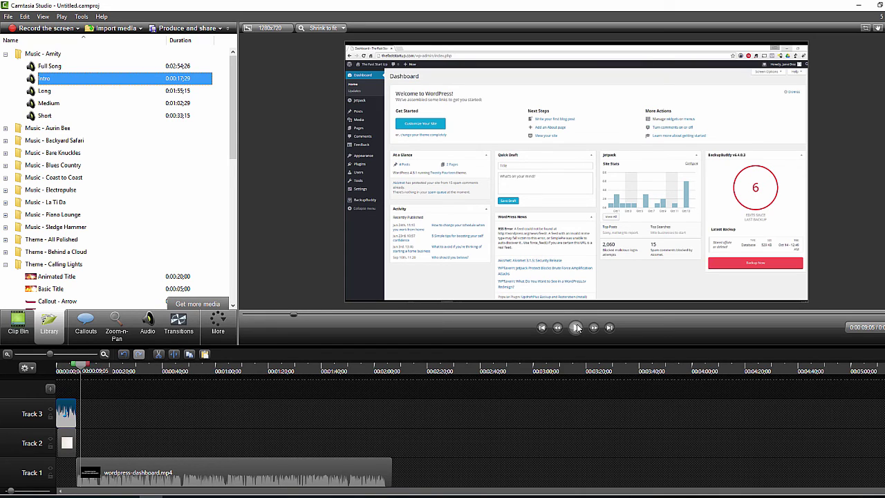
{"action": "left_click", "coordinate": [577, 328]}
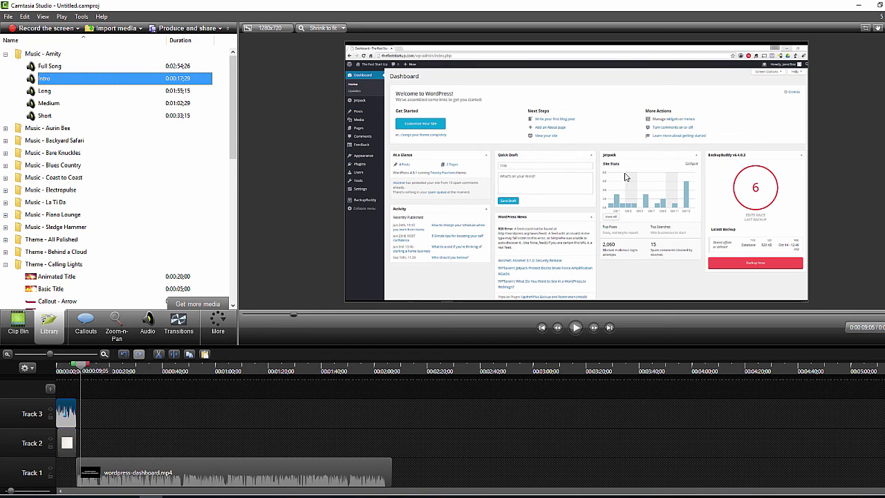
Open the Produce and share menu showing Screencast.com, Vimeo, Google Drive, YouTube and My Places.
{"action": "left_click", "coordinate": [219, 29]}
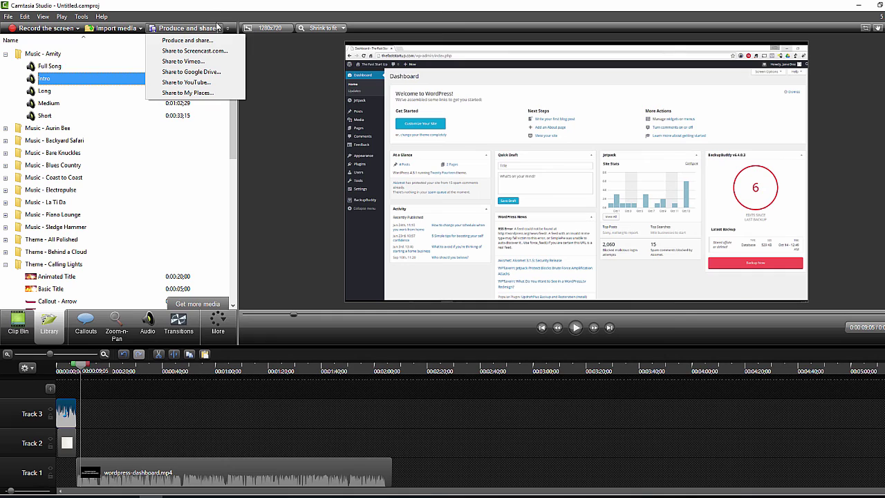